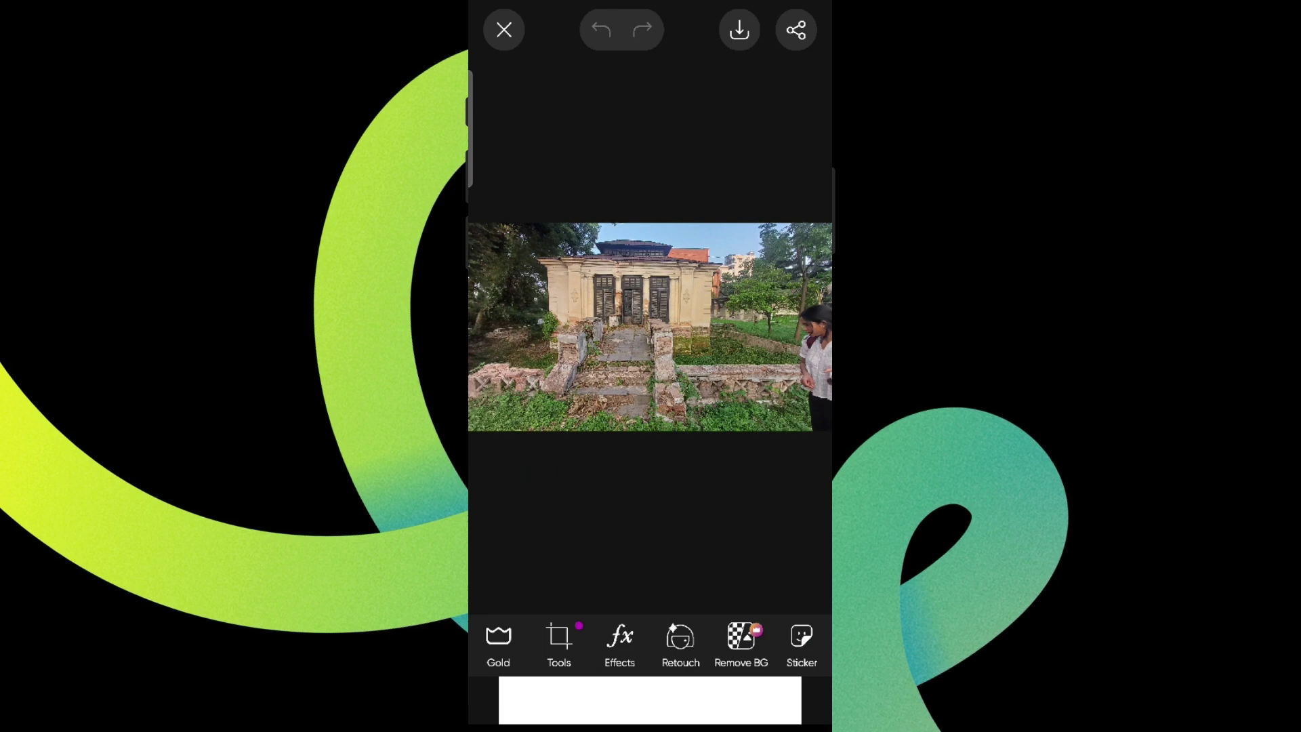
click(564, 644)
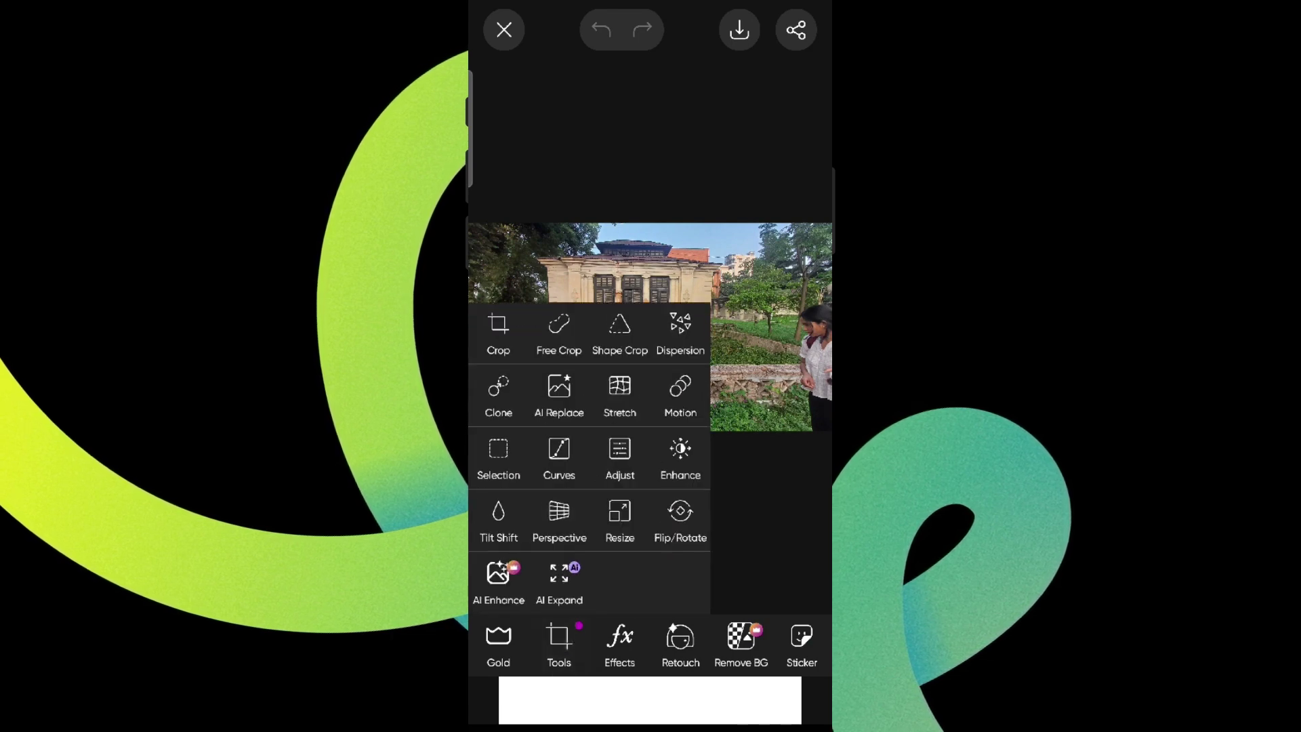
click(621, 333)
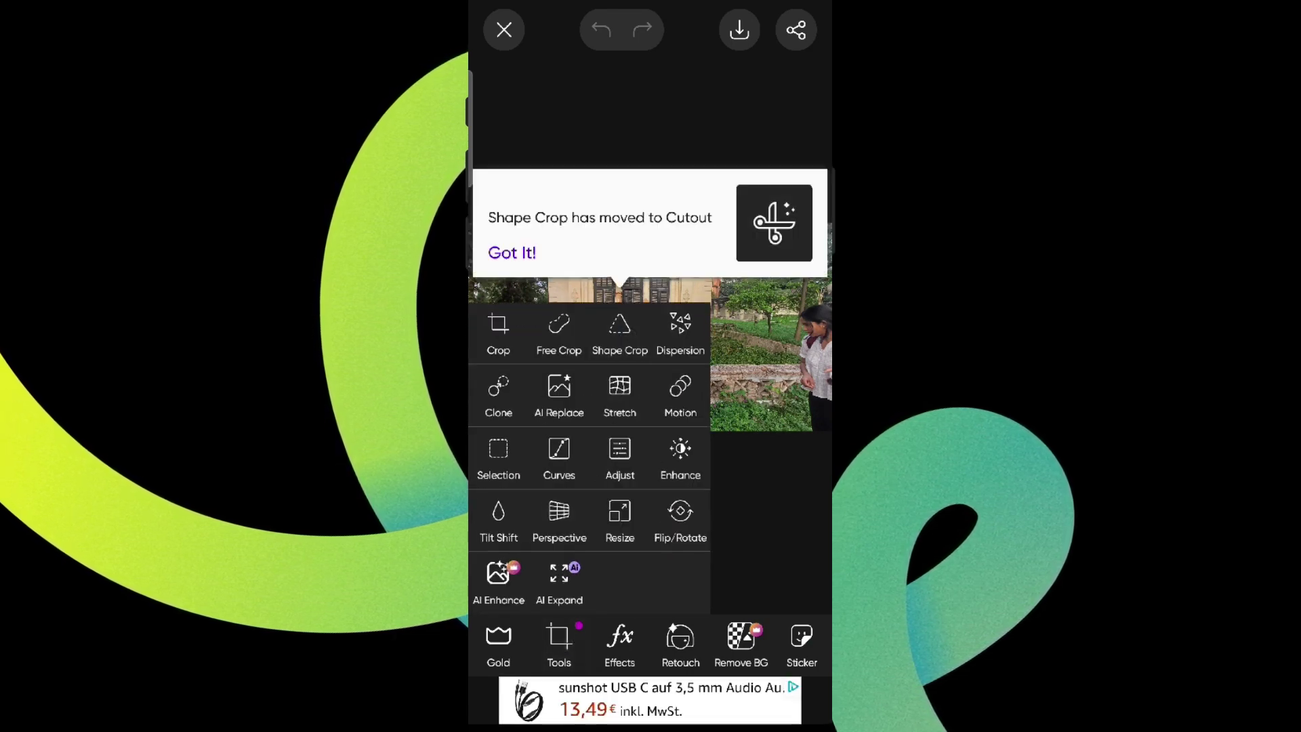
click(619, 336)
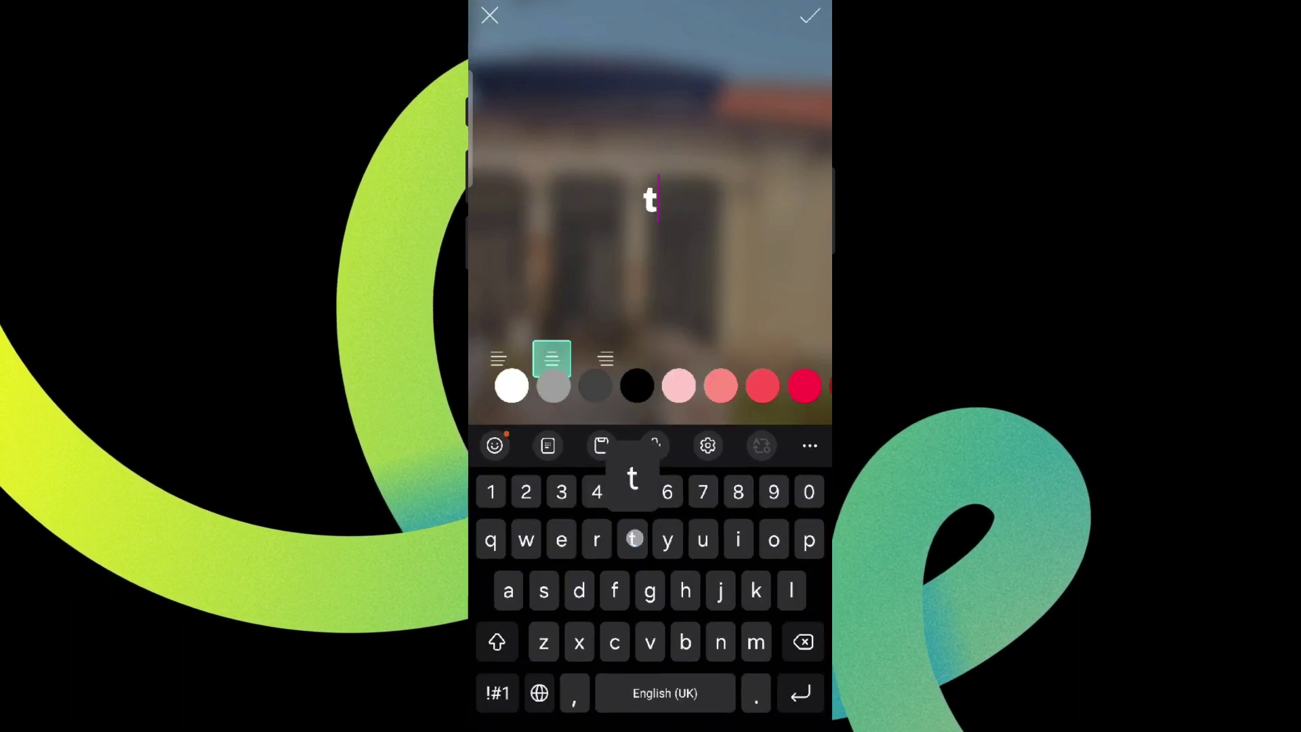
text(ext)
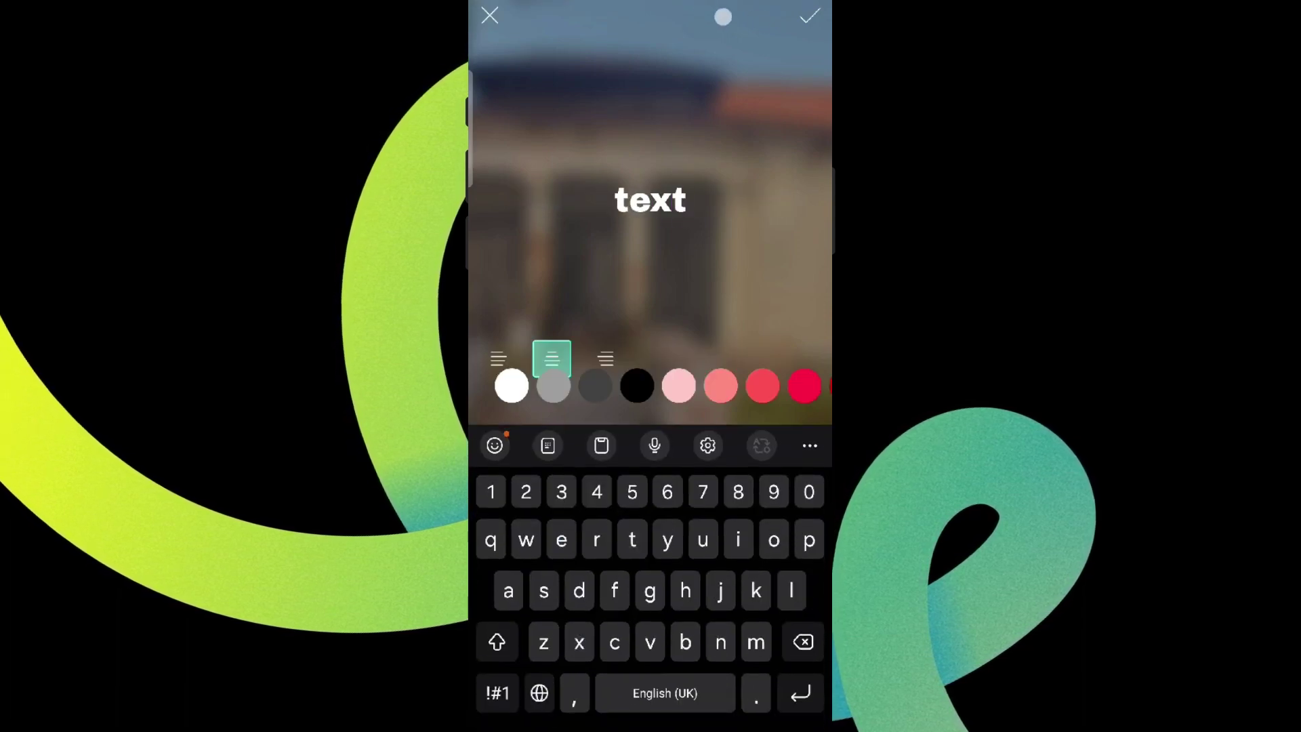